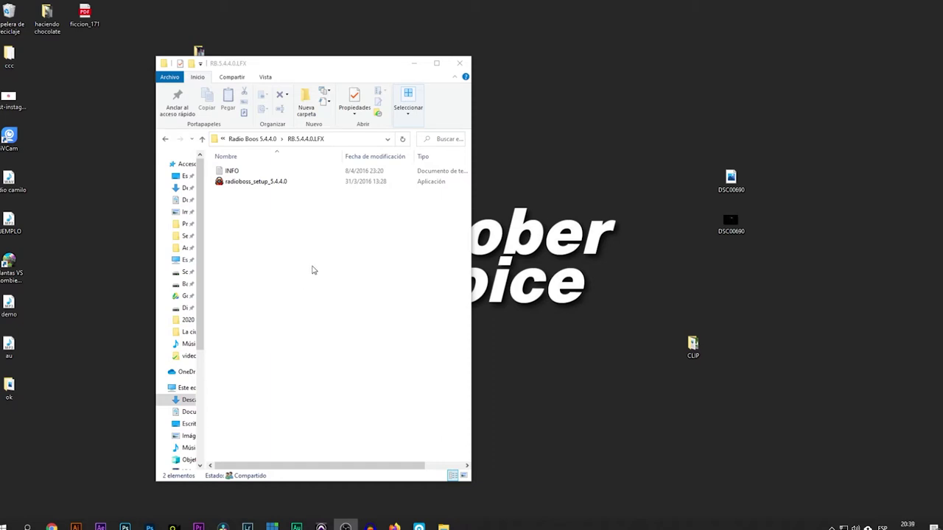
Launch the radioboss_setup_5.4.4.0 installer with Español as the setup language and proceed to the licence agreement.
click(242, 184)
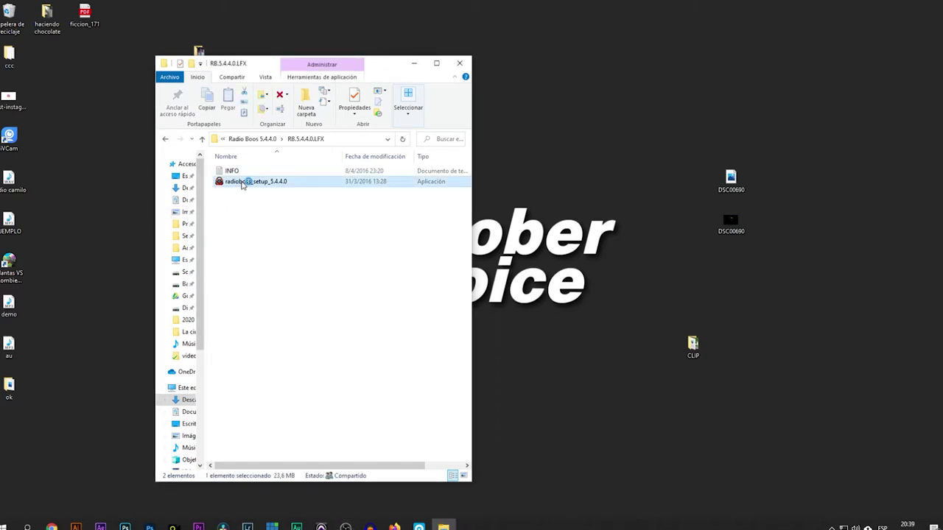
double_click(243, 184)
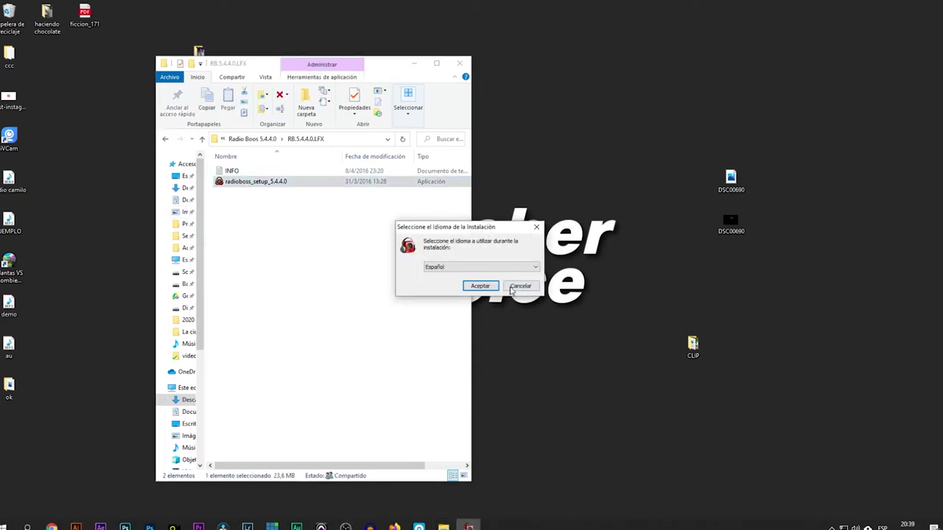
click(492, 287)
click(520, 344)
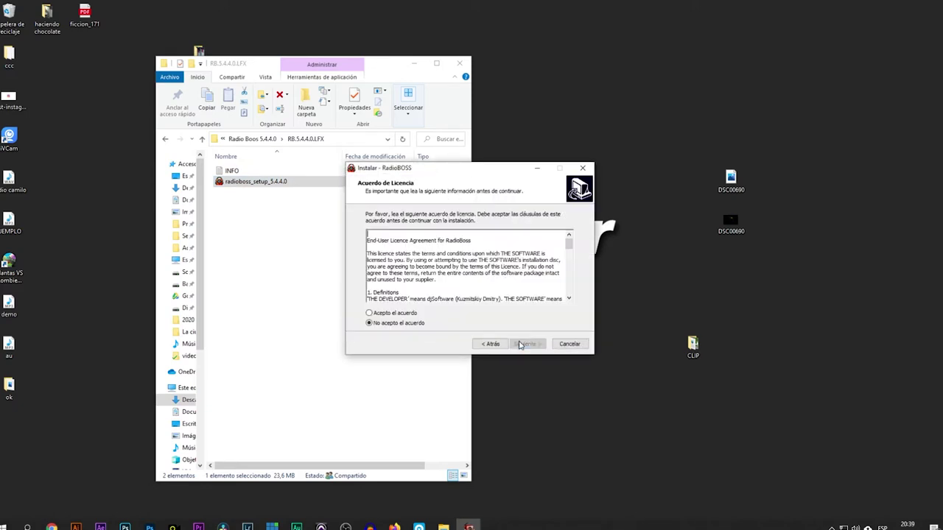
Accept the licence agreement, install RadioBOSS with a desktop icon, and finish the setup without running the program.
click(408, 315)
click(528, 344)
click(527, 344)
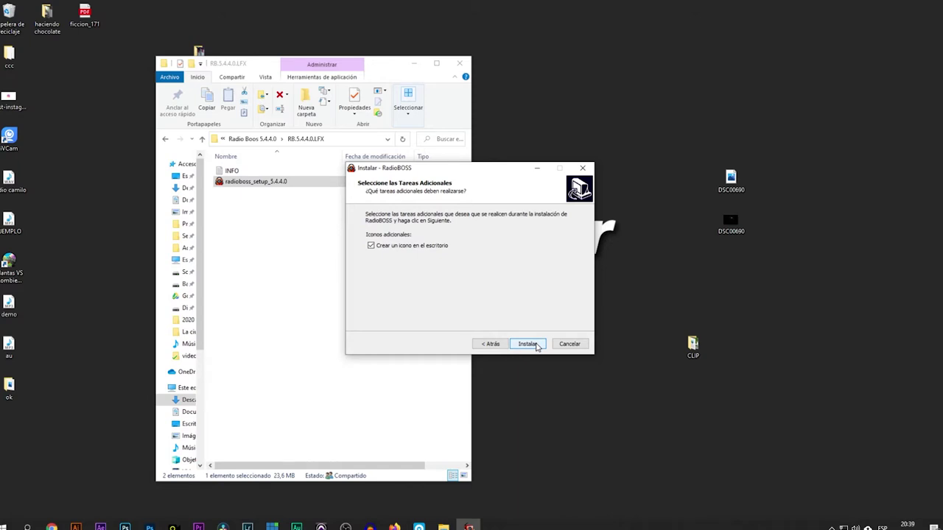
click(536, 346)
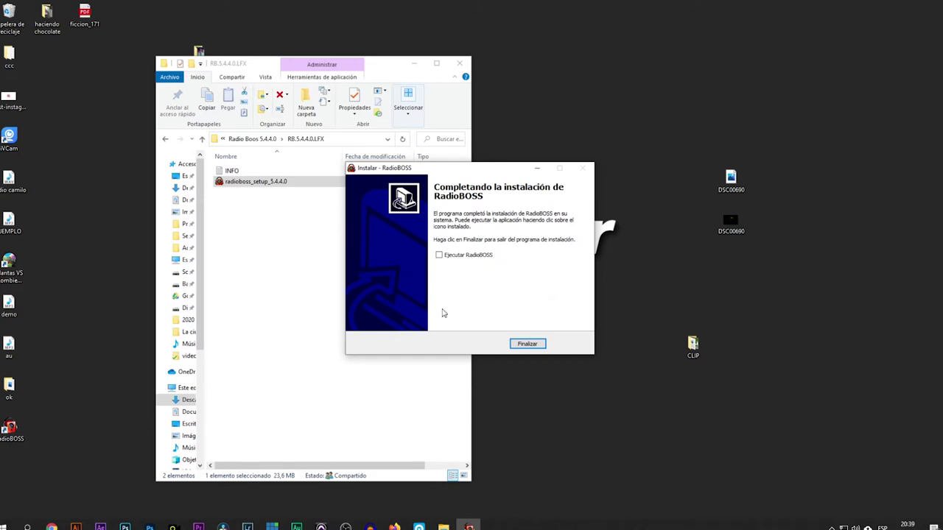
click(527, 344)
Copy all four files in the Crack.5.4.4.0 folder inside Radio Boos 5.4.4.0.
click(165, 139)
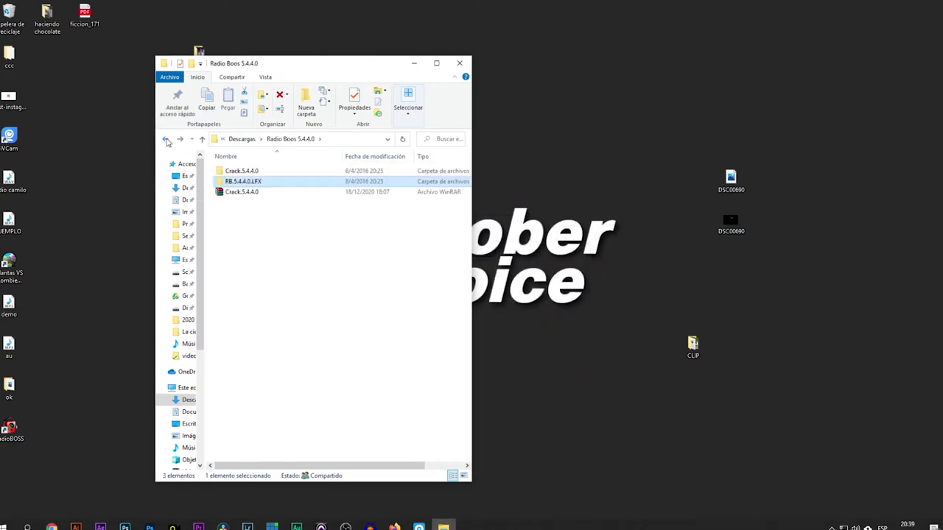
double_click(243, 172)
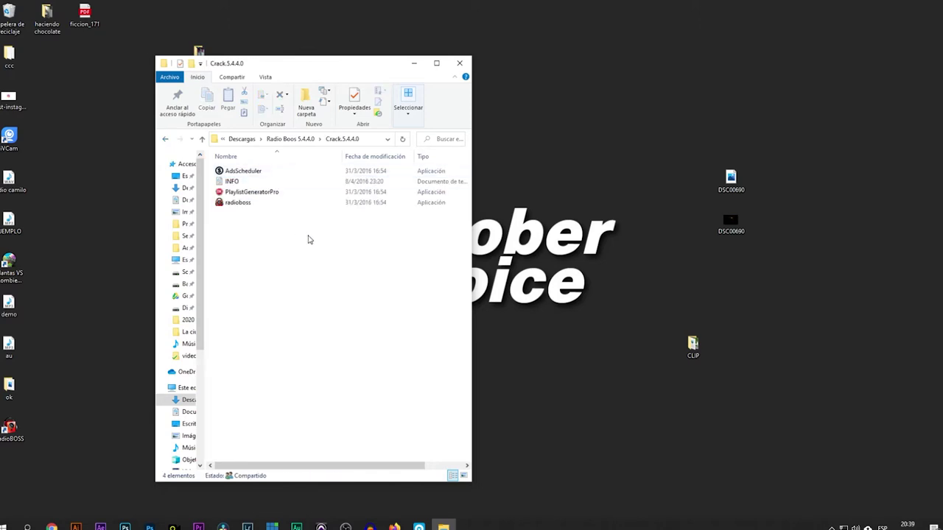
drag(308, 239, 248, 168)
right_click(248, 195)
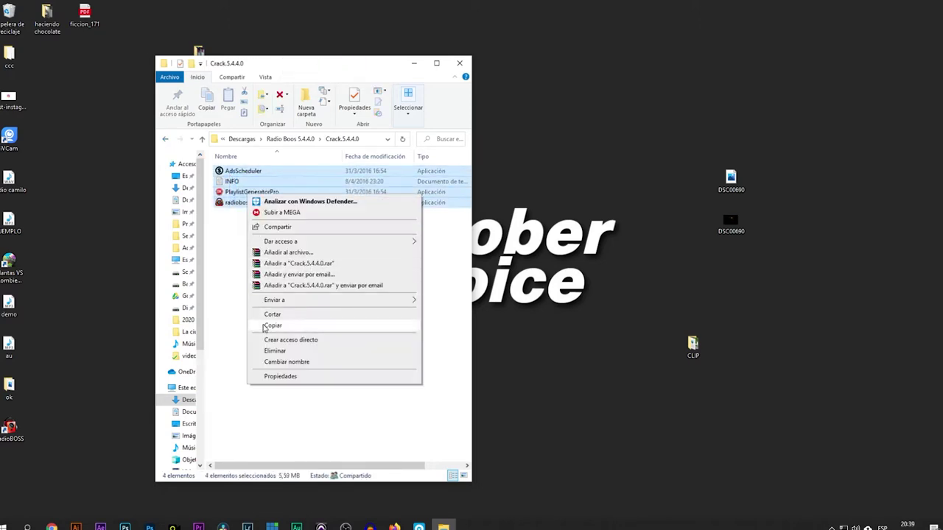
click(267, 327)
Paste the copied files into the RadioBOSS installation folder, replacing the existing ones and granting administrator permission for all items.
right_click(10, 433)
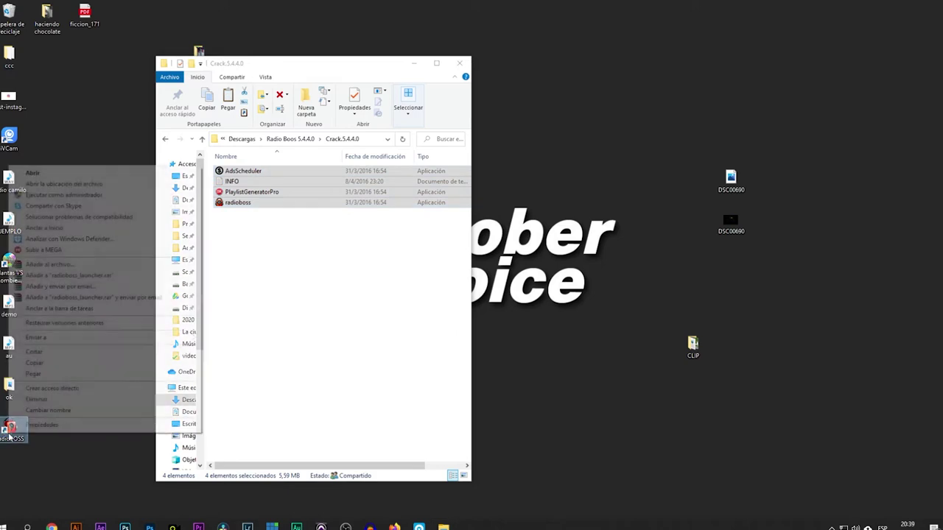
click(90, 188)
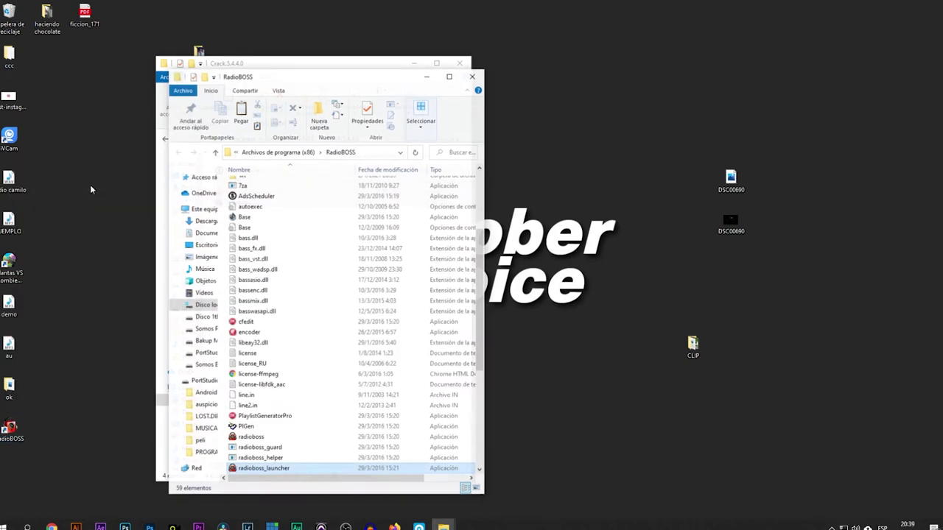
right_click(279, 271)
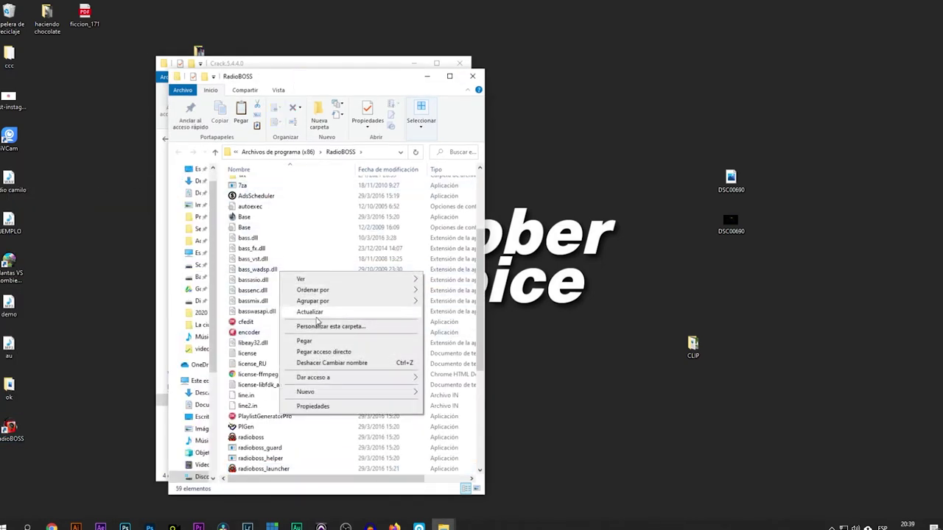
click(315, 341)
click(431, 188)
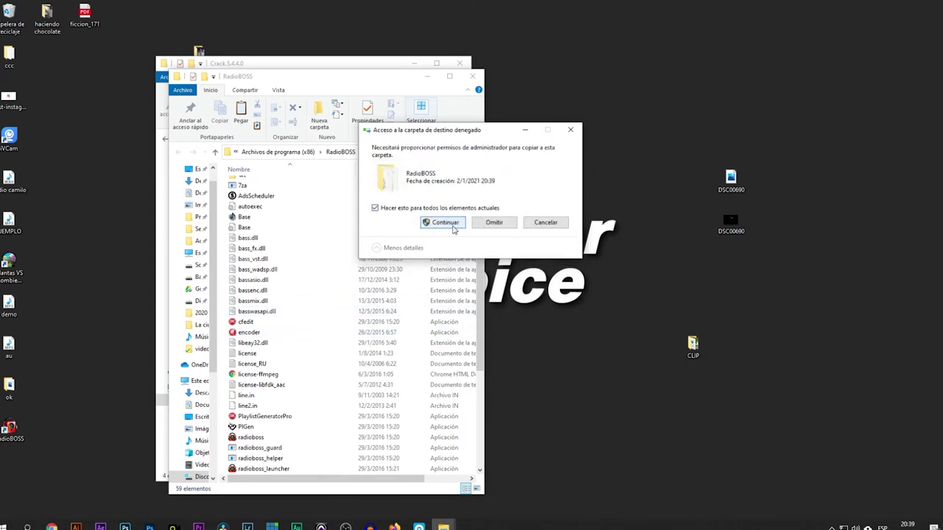
click(453, 227)
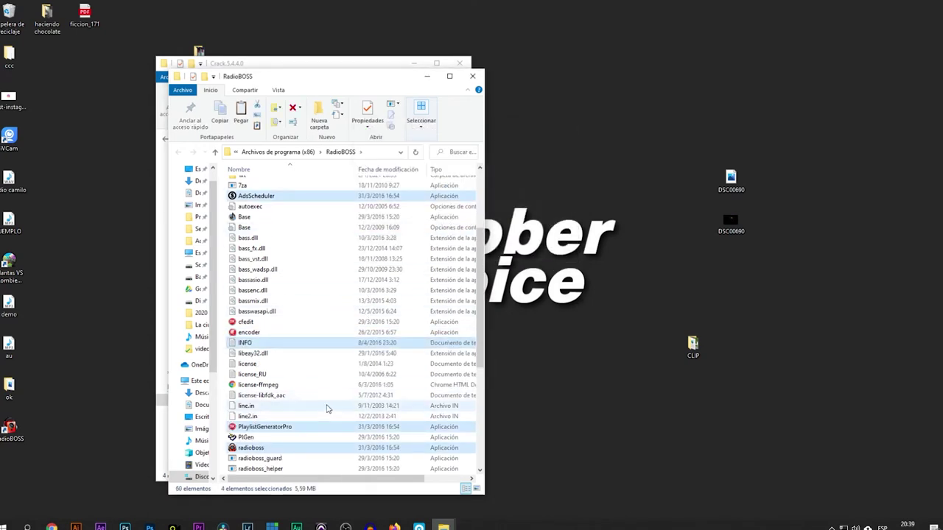
scroll(328, 408, down, 10)
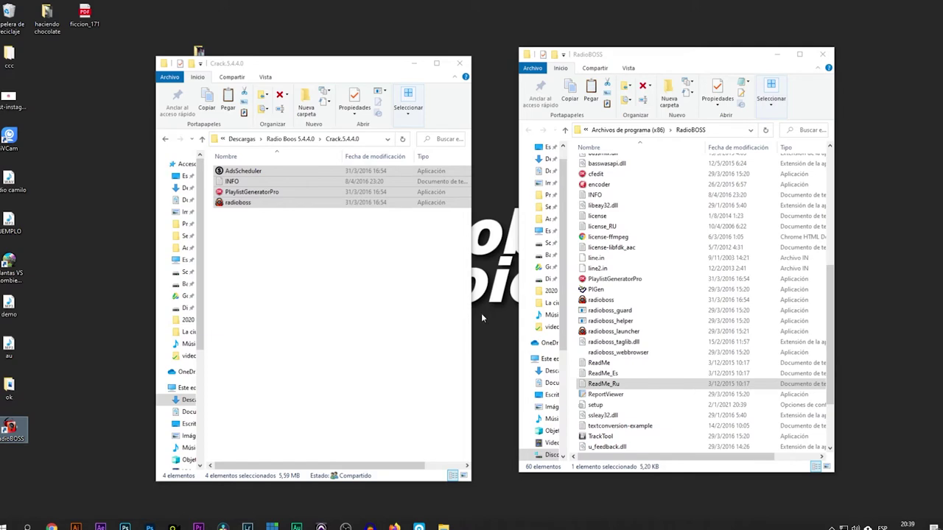
Start RadioBOSS and maximize its window.
right_click(101, 230)
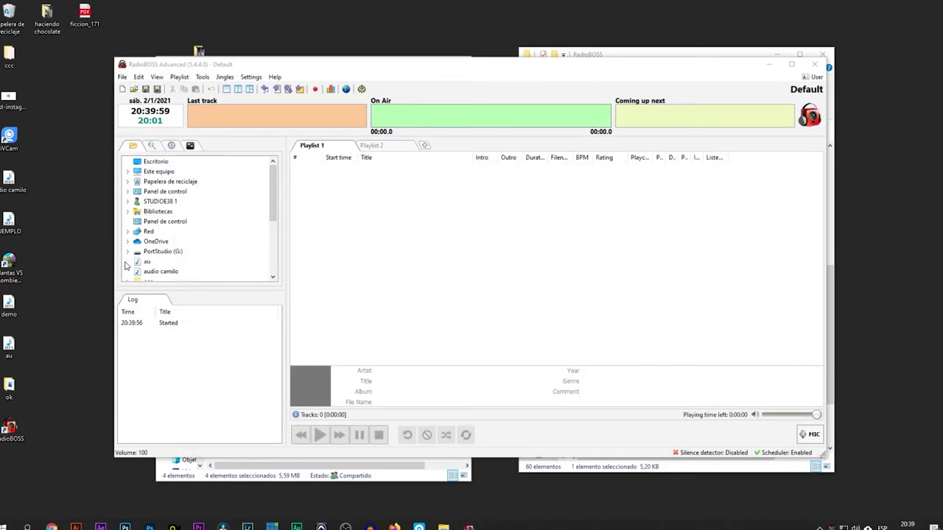
click(793, 66)
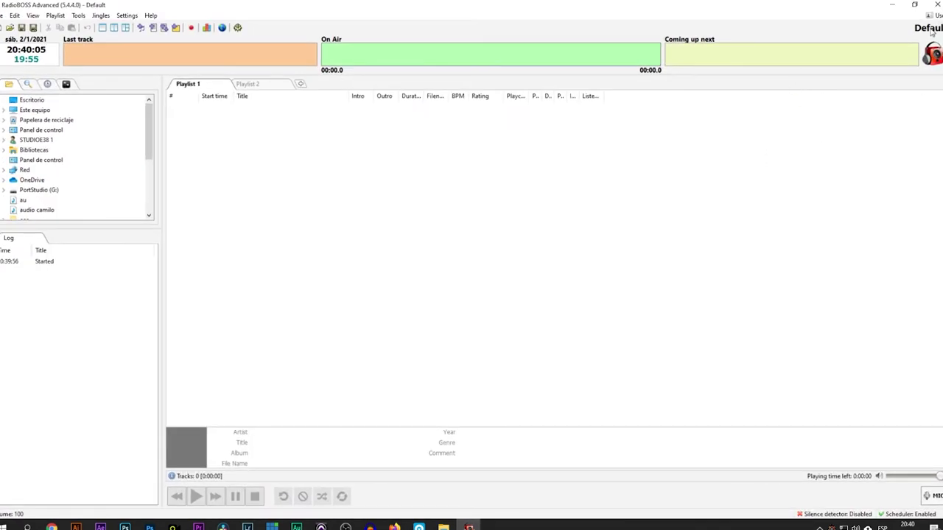
Save the current profile, and save a copy of it as a new profile named SOMO MUSIC.
click(126, 16)
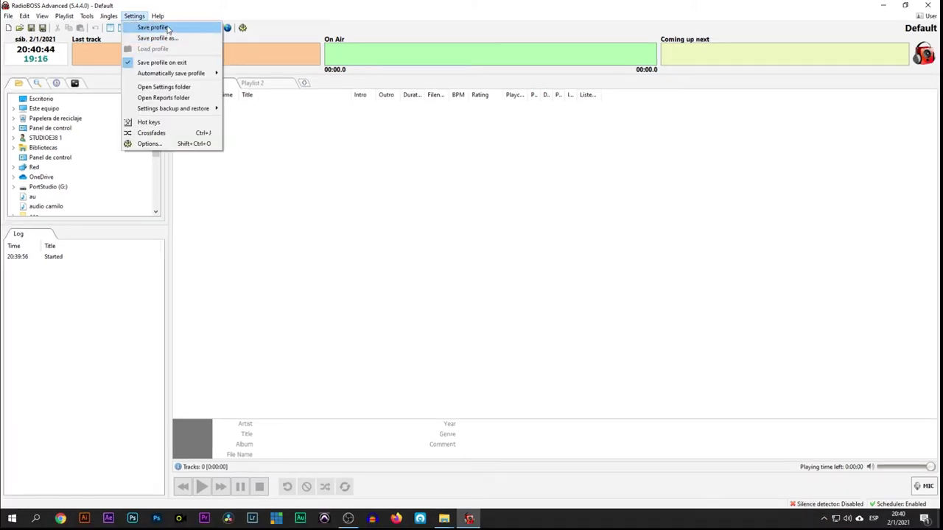
click(151, 27)
click(133, 15)
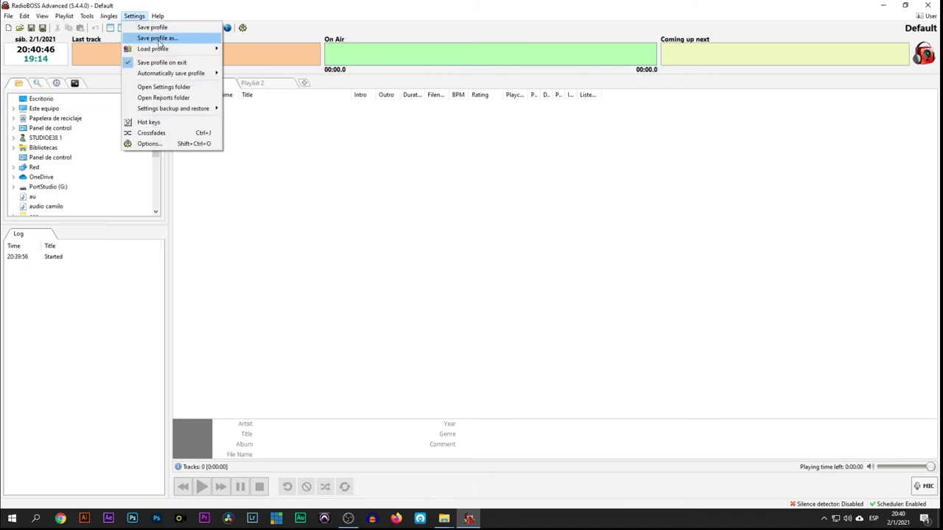
click(153, 36)
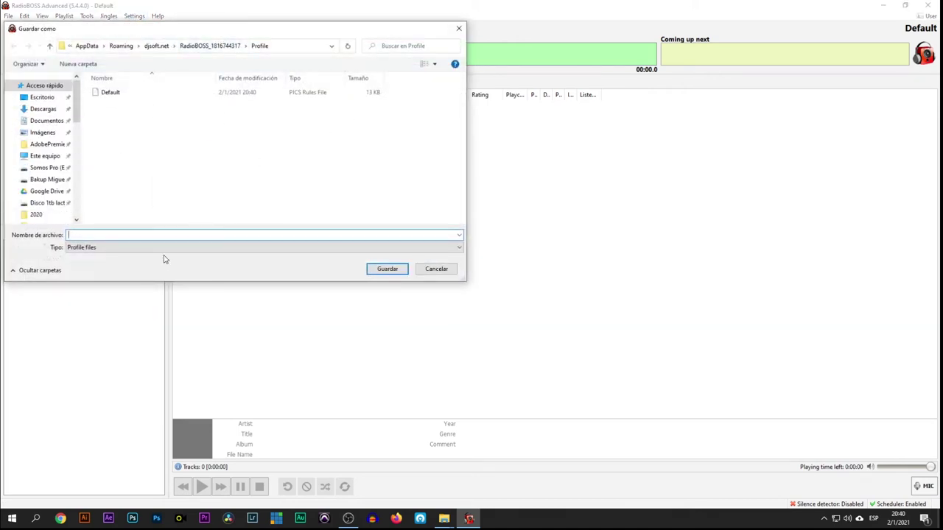
text(SOMO MUSIC)
key(Return)
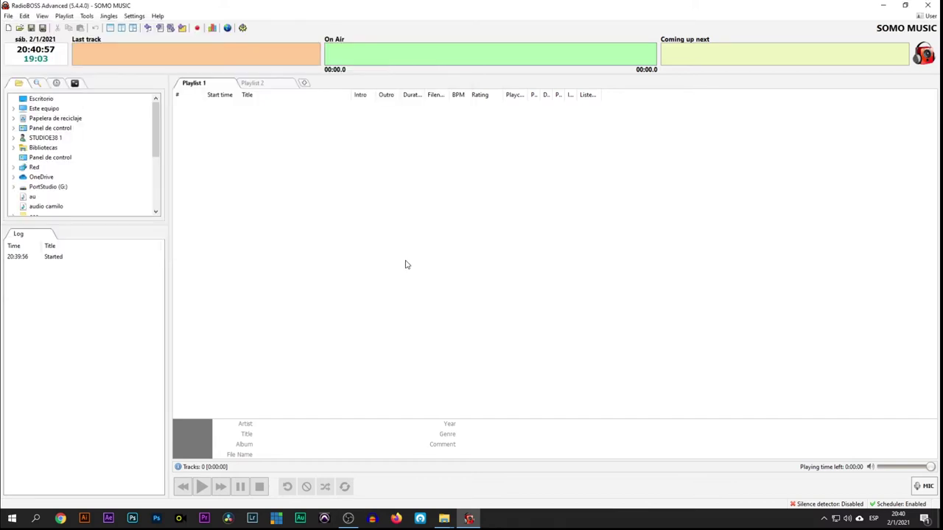
Replace the station logo with an image from the Descargas folder.
click(925, 57)
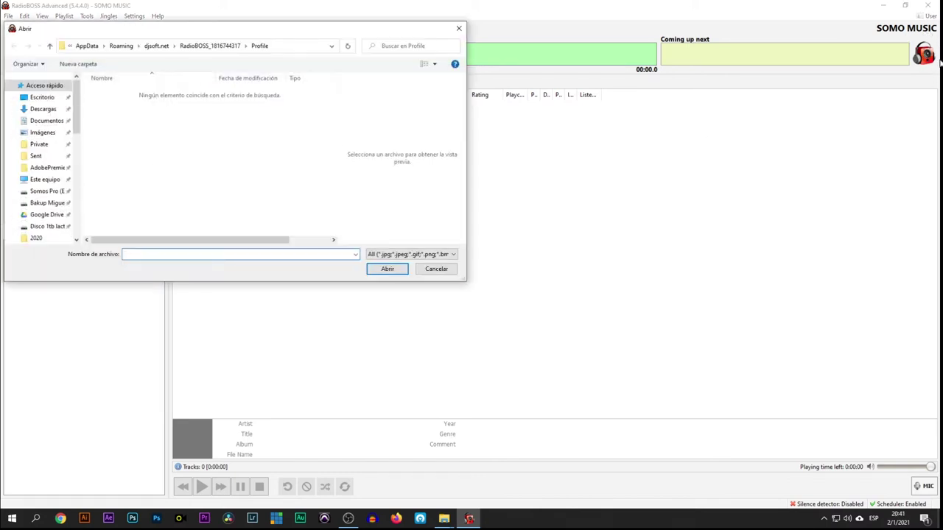
click(459, 28)
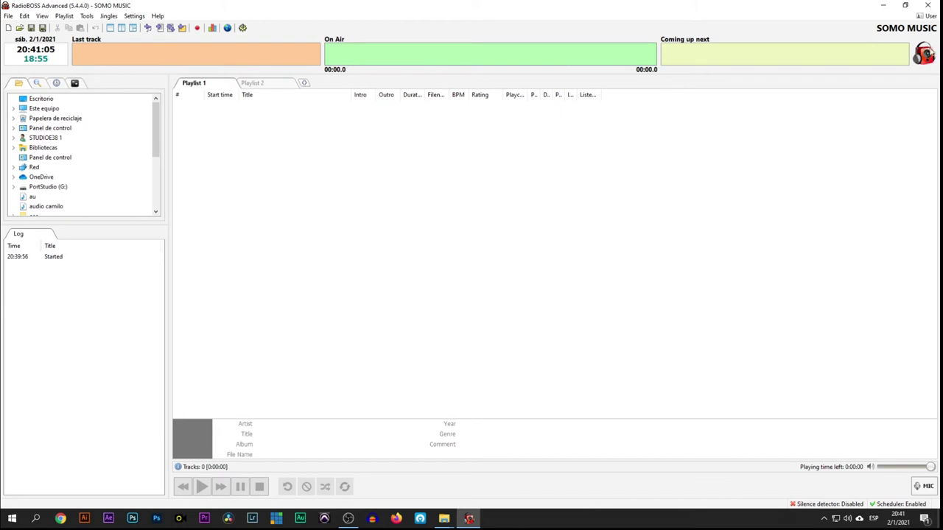
click(926, 59)
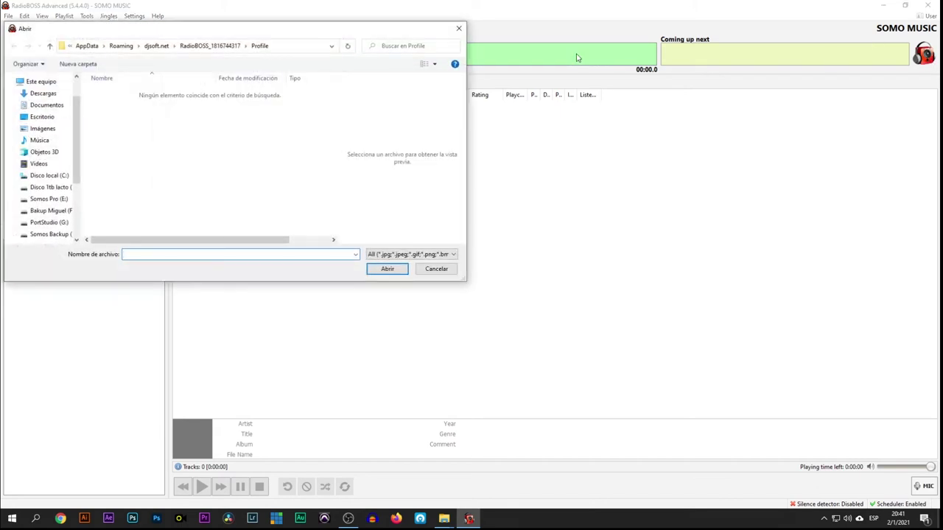
click(42, 96)
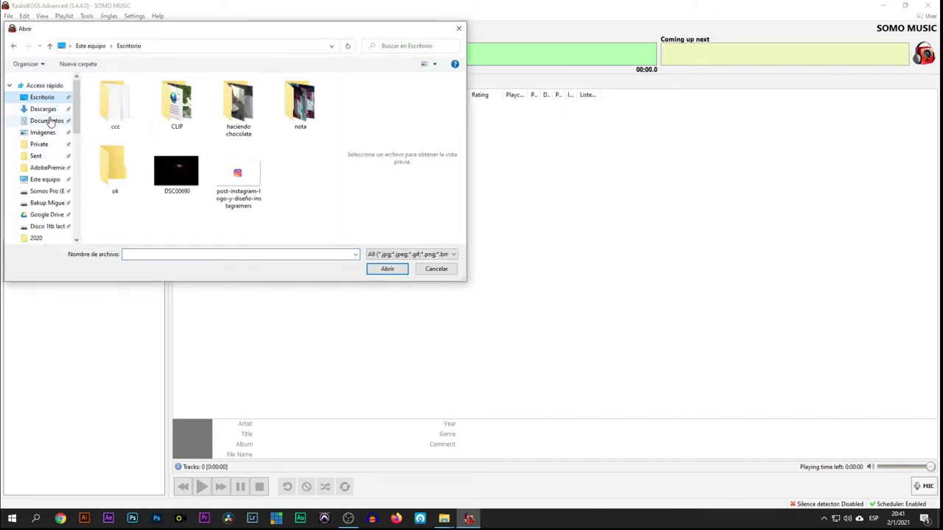
click(43, 108)
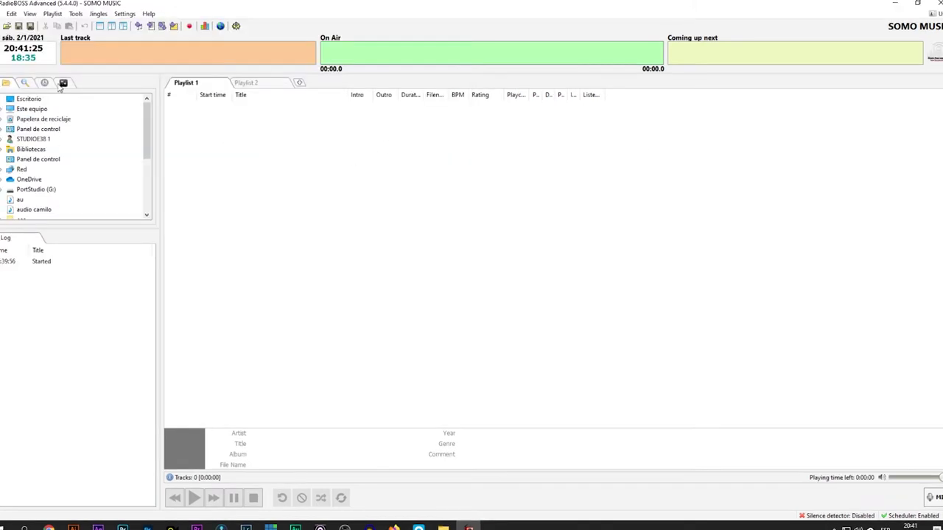
Open the Crossfades settings and review the non-music track types, keeping Commercial selected.
click(100, 15)
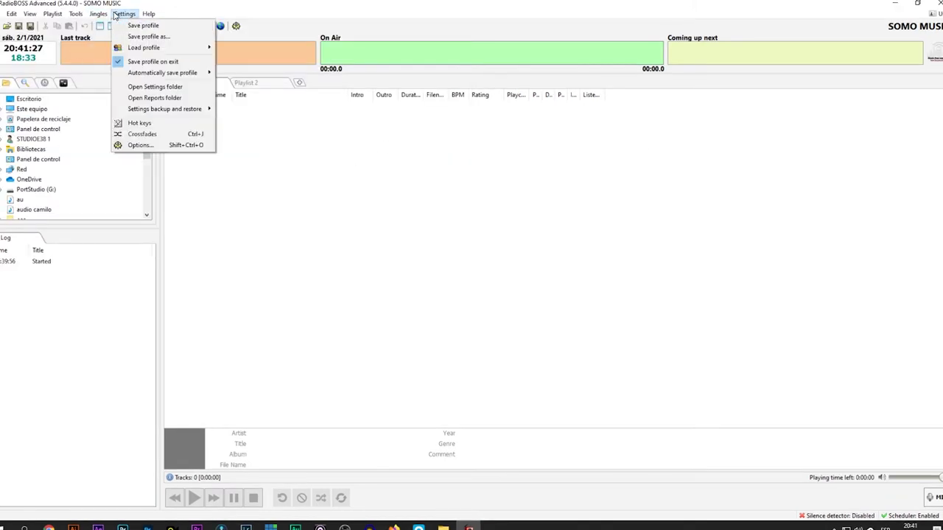
mouse_move(115, 15)
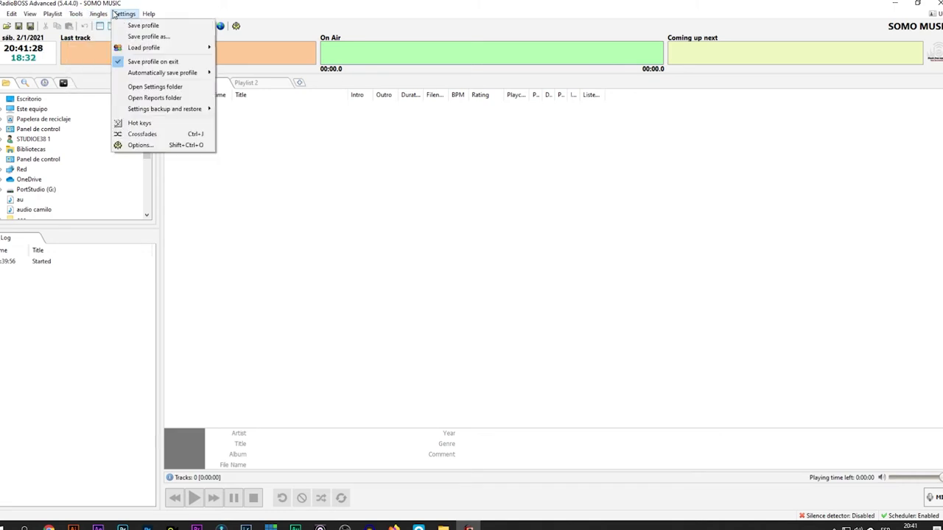
click(164, 136)
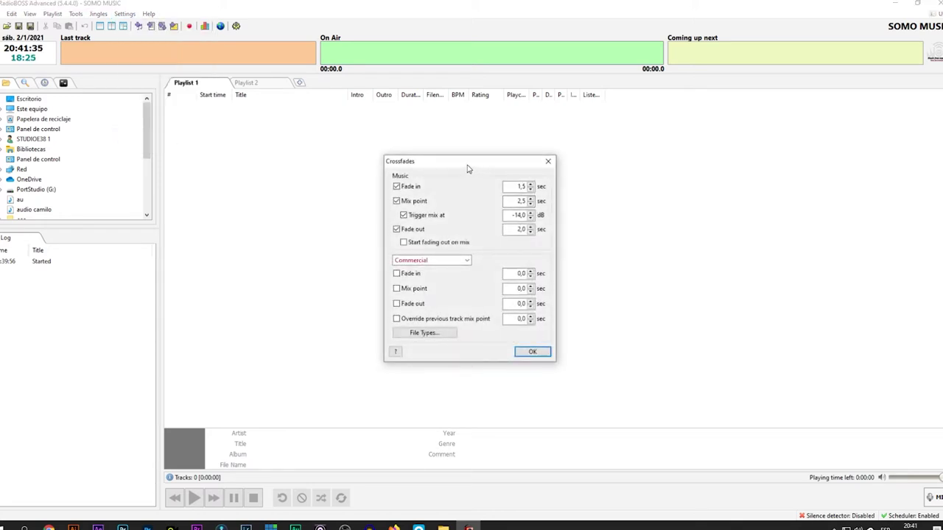
drag(469, 166, 502, 152)
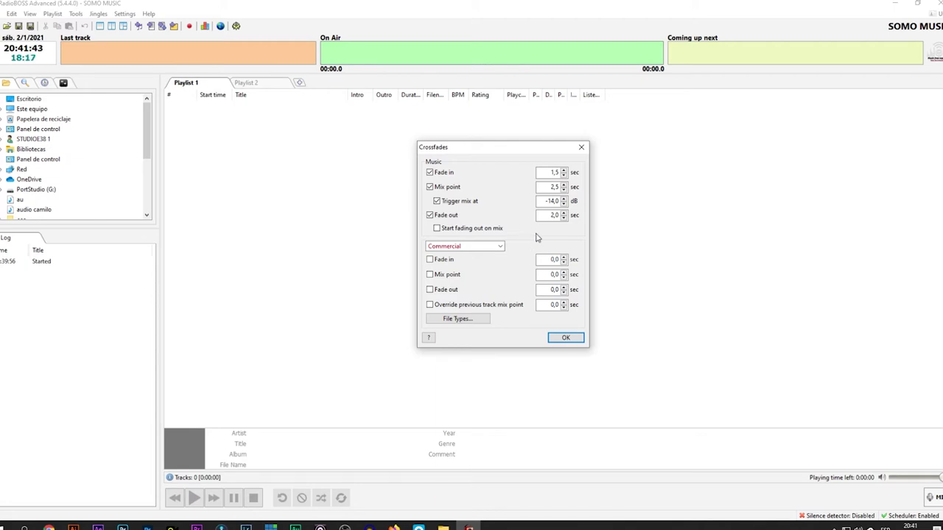
click(501, 246)
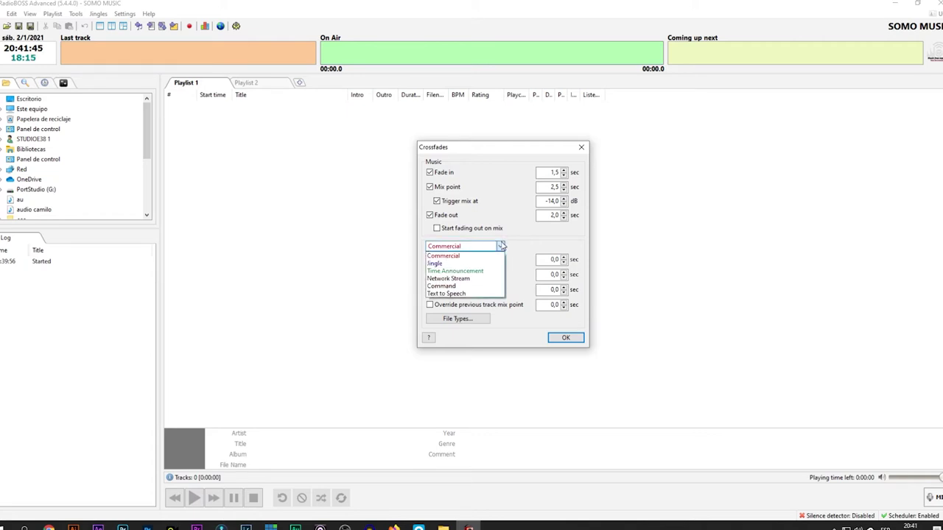
click(487, 246)
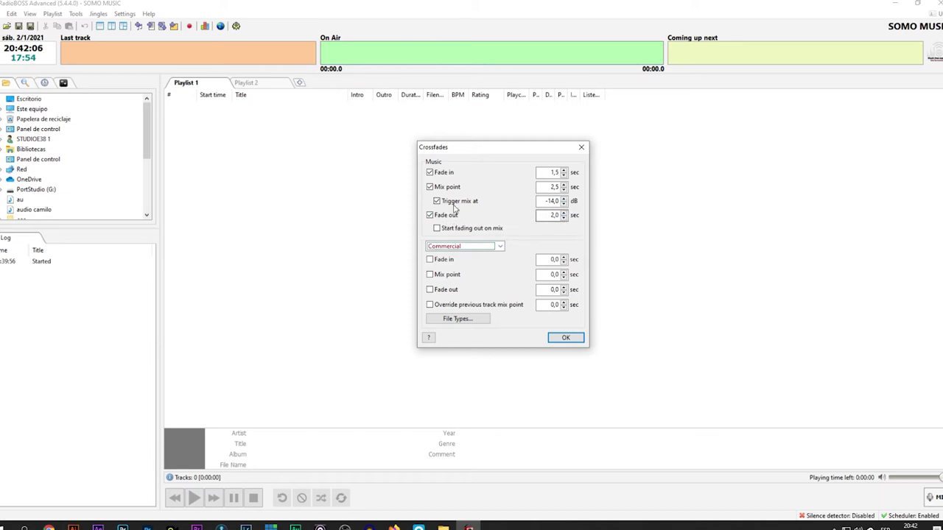
Set the music crossfade's fade out to 0,3 sec and its fade in to 0,9 sec.
click(563, 219)
text(1,7)
click(564, 219)
click(564, 219)
click(564, 212)
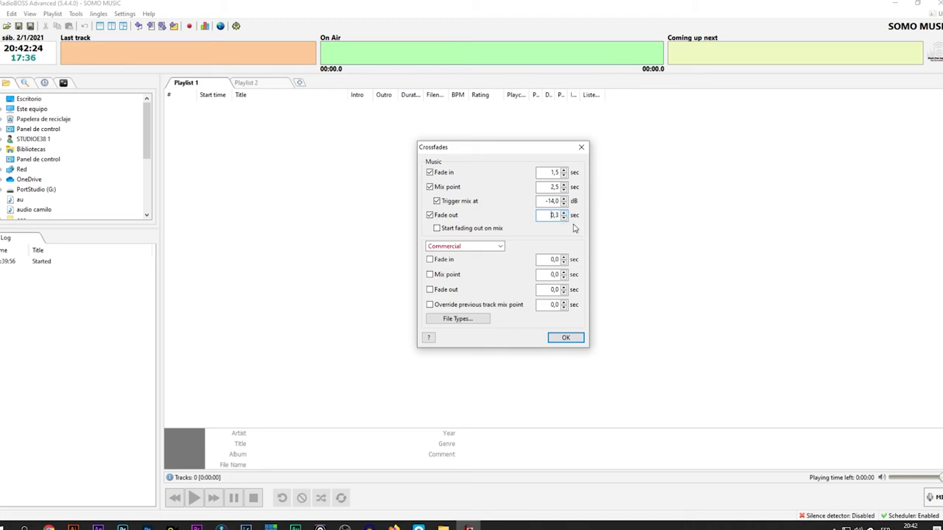
click(564, 176)
click(563, 176)
Enable fade in and fade out for commercials, raise both durations, and apply the crossfade settings.
click(430, 260)
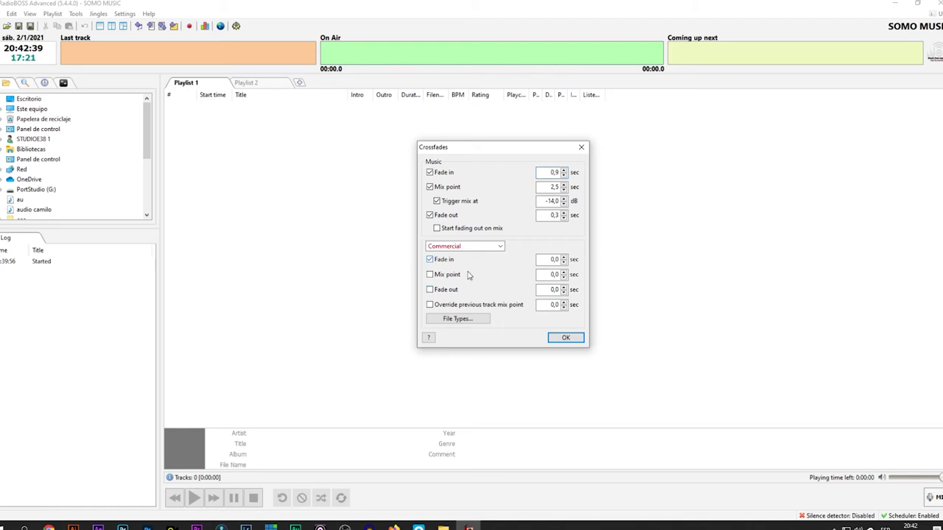
click(564, 257)
click(430, 290)
click(563, 287)
click(565, 338)
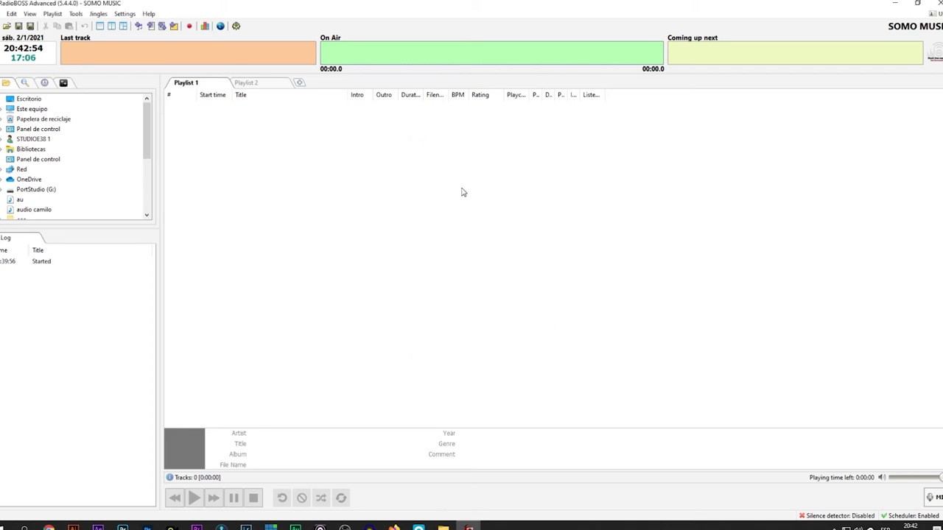
Enable the Equalizer in the audio effects list and open its settings.
click(64, 83)
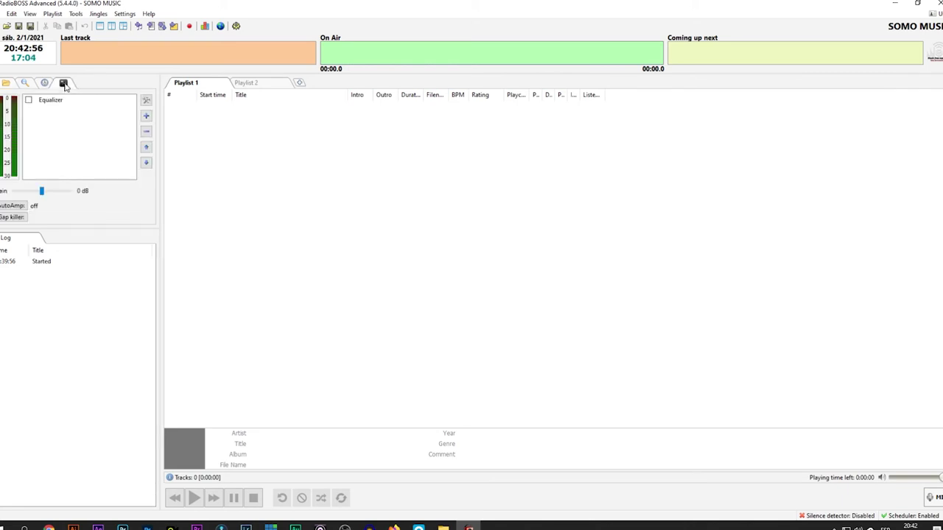
click(29, 101)
double_click(52, 103)
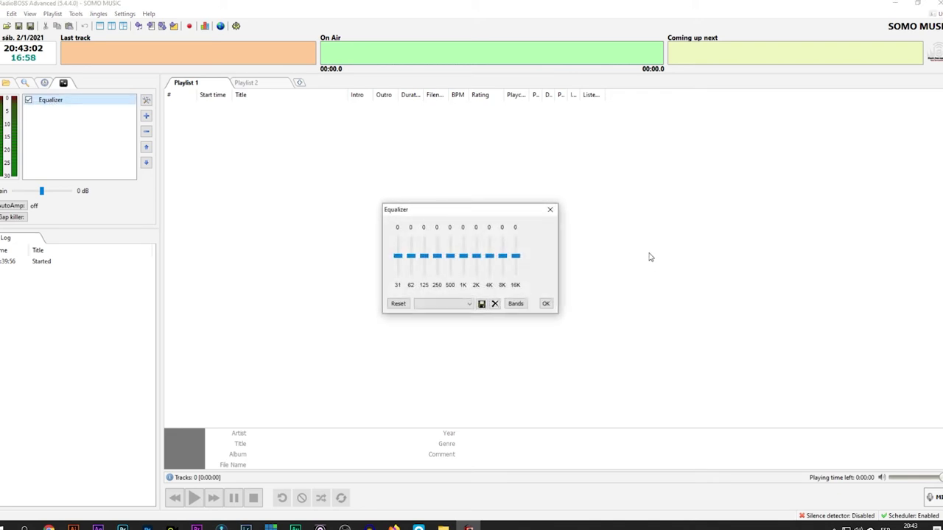
Try out the equalizer presets, including Pop, Rock, Techno and Live, and return to Pop.
click(469, 304)
scroll(440, 347, down, 2)
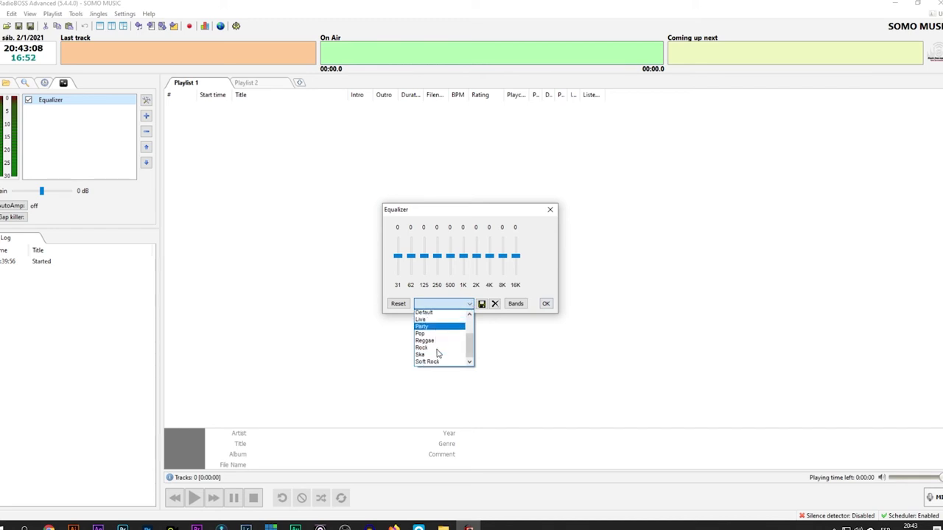
scroll(440, 345, up, 1)
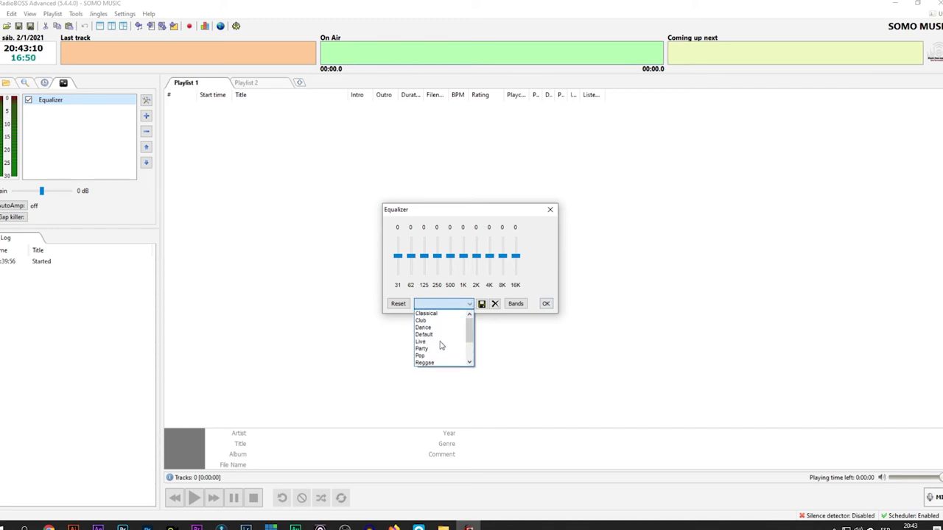
scroll(439, 341, down, 1)
click(439, 335)
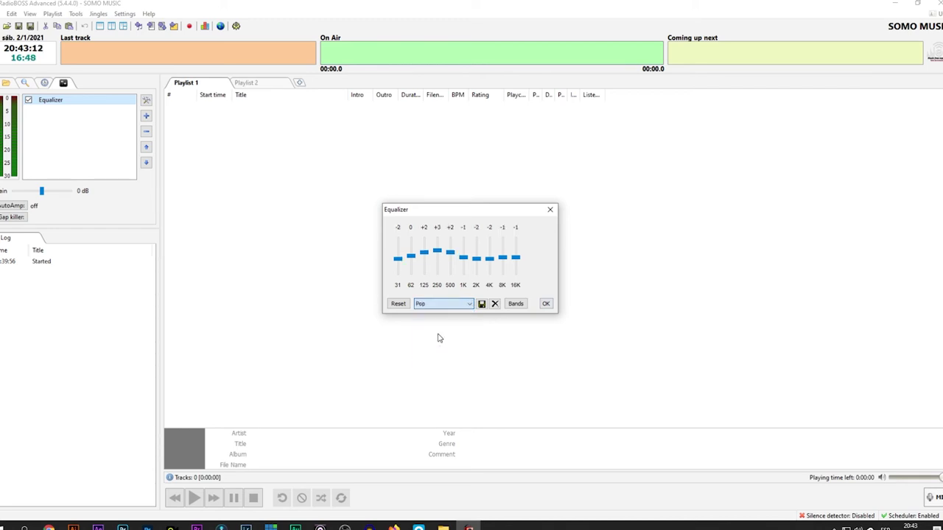
scroll(458, 308, down, 2)
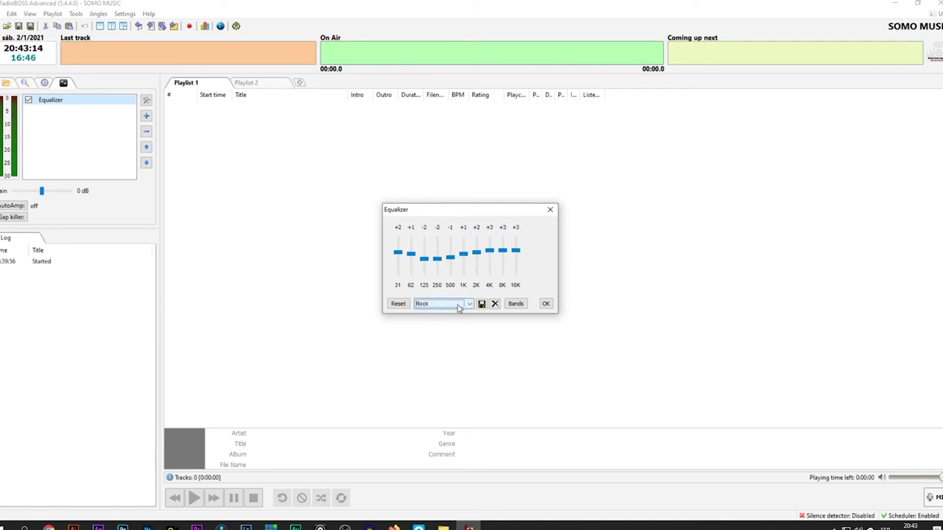
scroll(458, 308, down, 4)
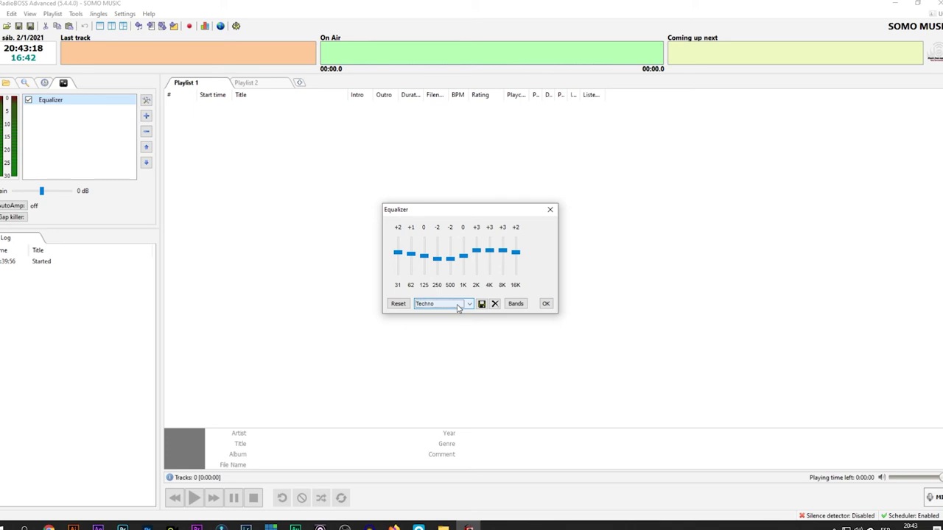
scroll(458, 308, up, 12)
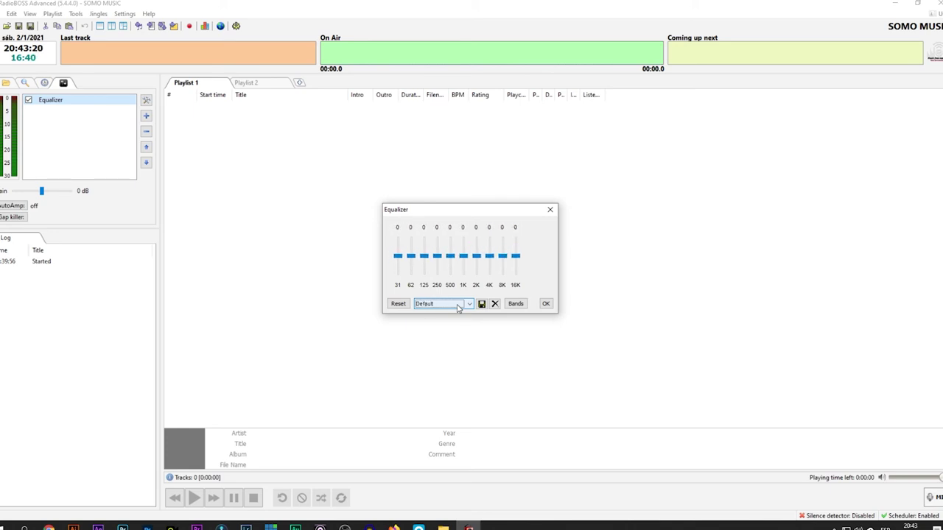
scroll(458, 308, down, 9)
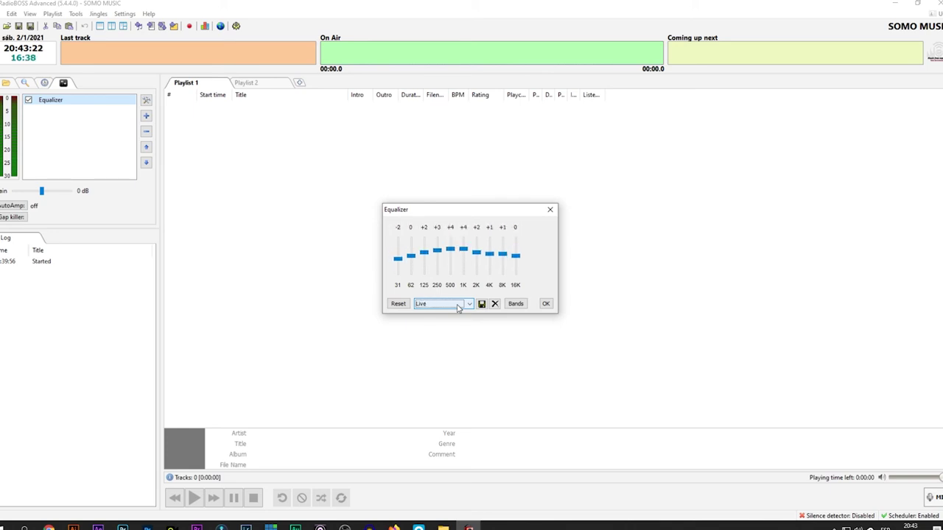
click(458, 308)
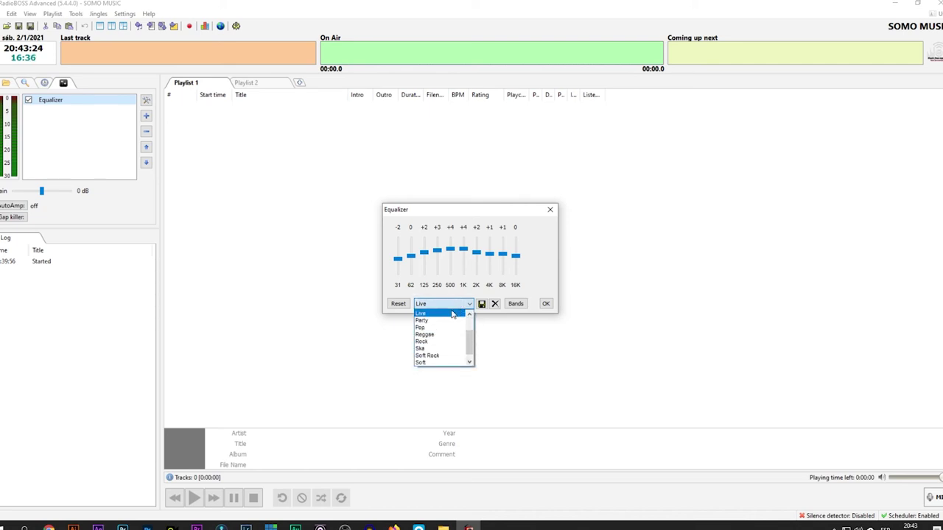
click(433, 327)
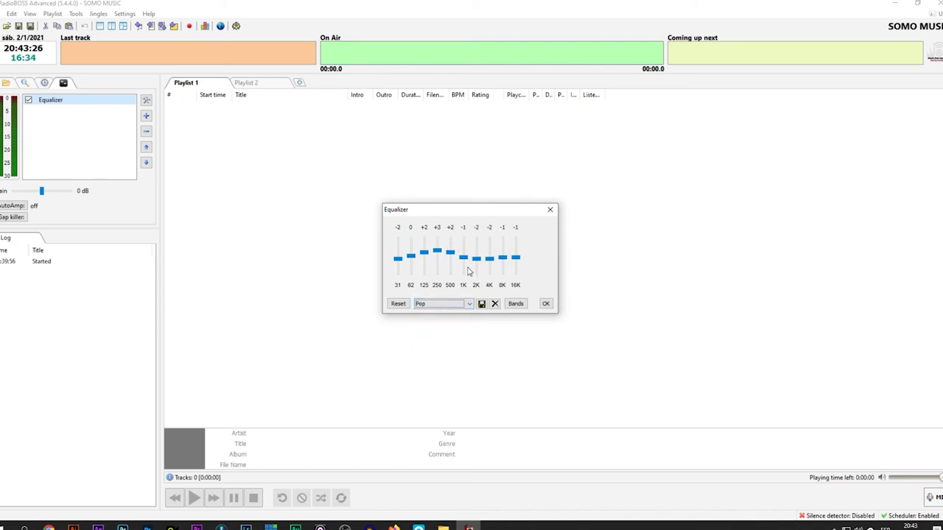
Set the equalizer to the Default preset and confirm its settings.
click(442, 308)
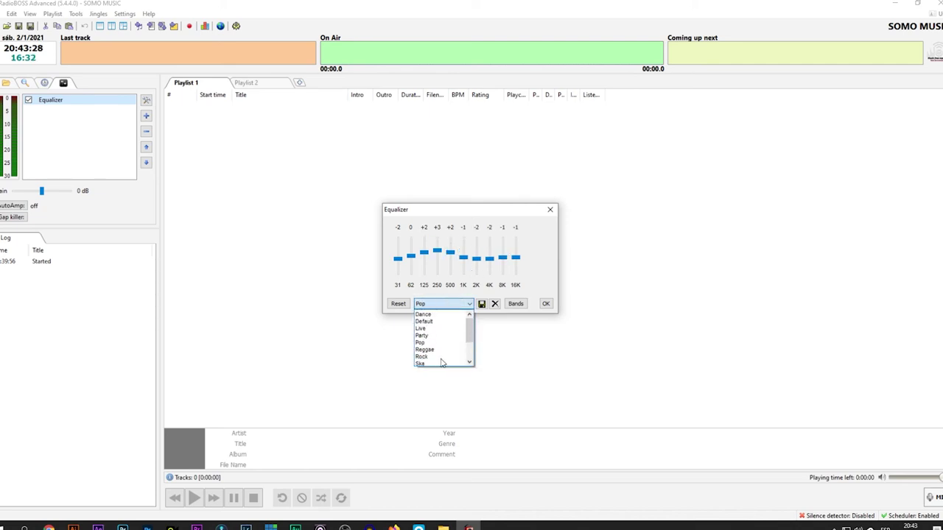
scroll(442, 357, up, 1)
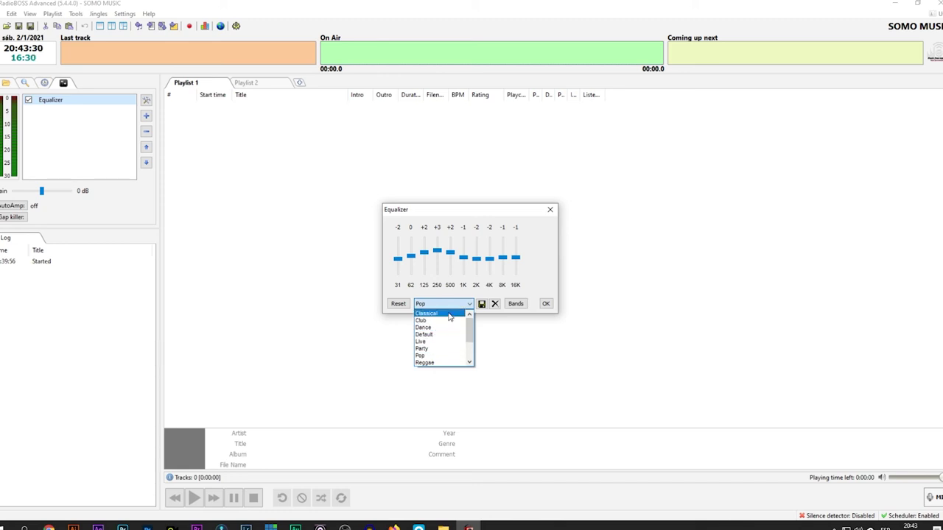
click(434, 335)
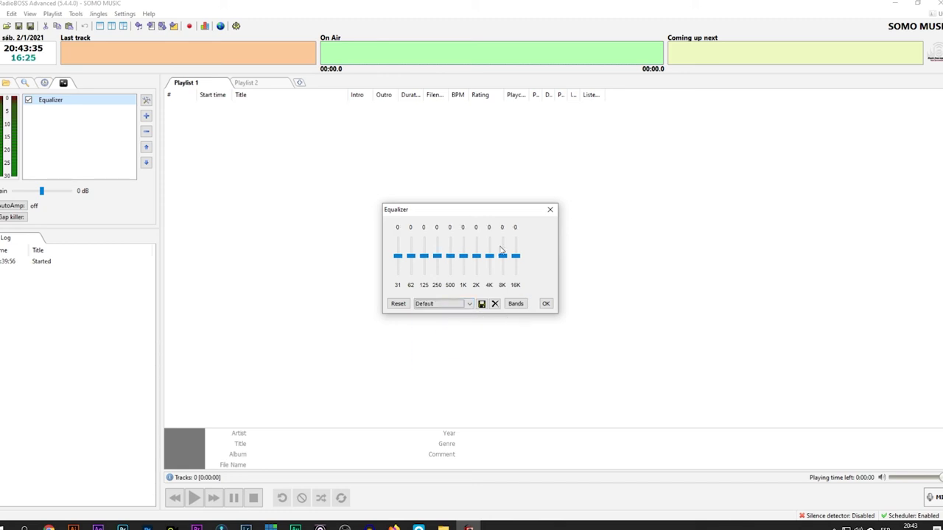
click(545, 304)
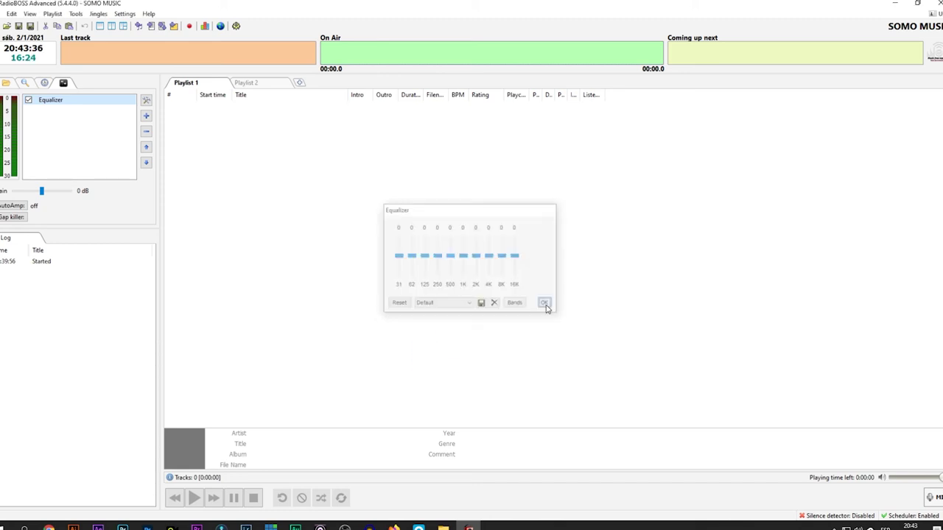
Add the Compressor to the audio effects list and enable it.
click(146, 117)
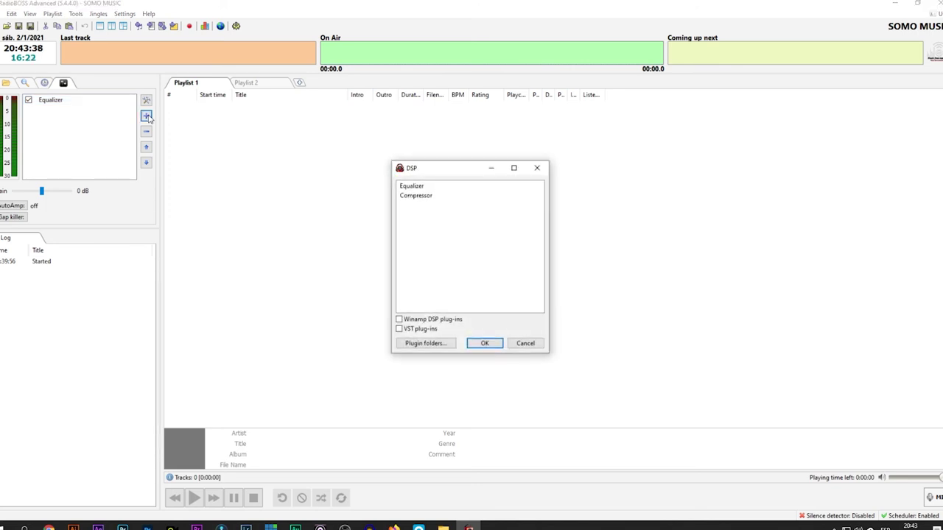
click(424, 196)
key(Return)
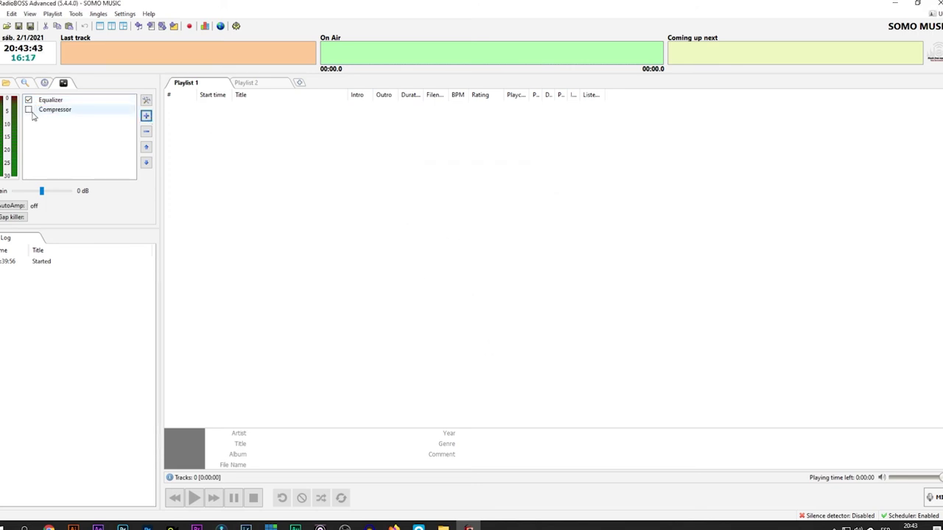
click(28, 110)
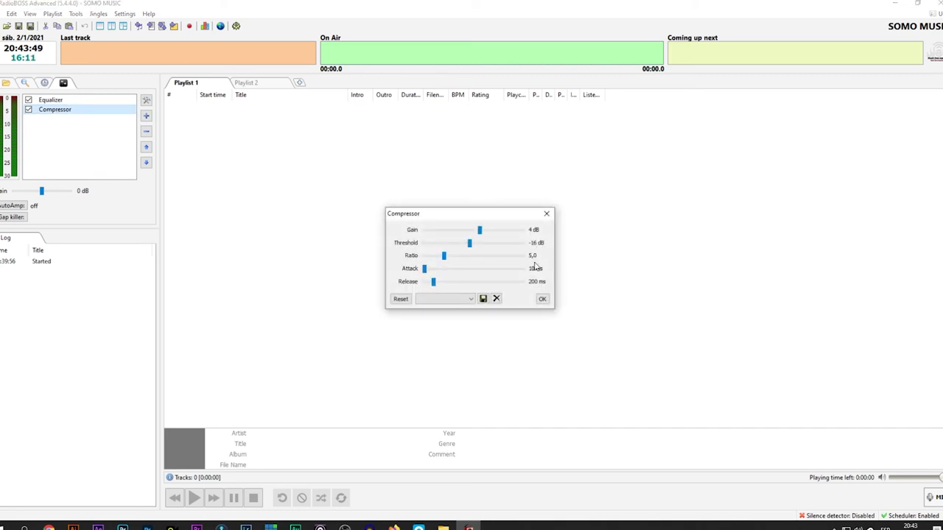
Choose a preset for the Compressor and confirm its settings.
click(463, 301)
click(436, 316)
click(542, 298)
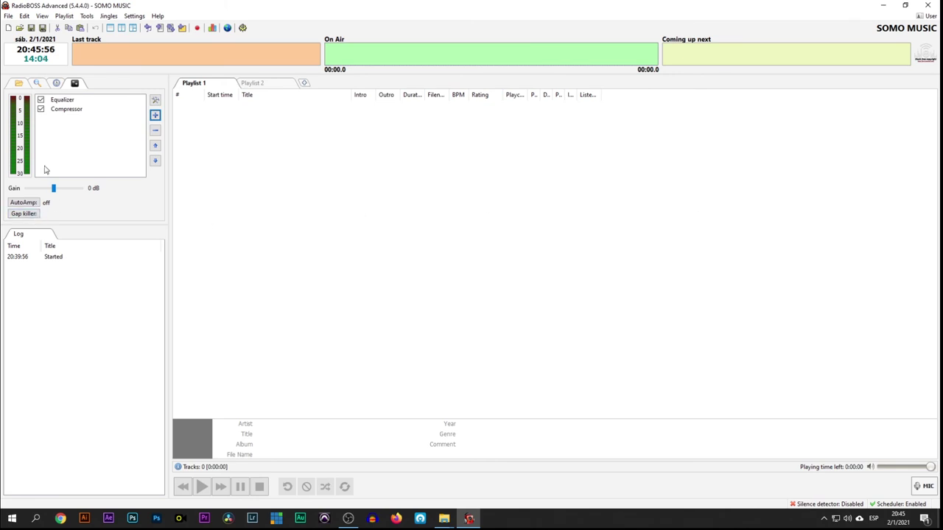
Browse to the Canal music free folder in Descargas and add its first track, Emotional & Abstract Epic Pop Music, to Playlist 1.
click(18, 84)
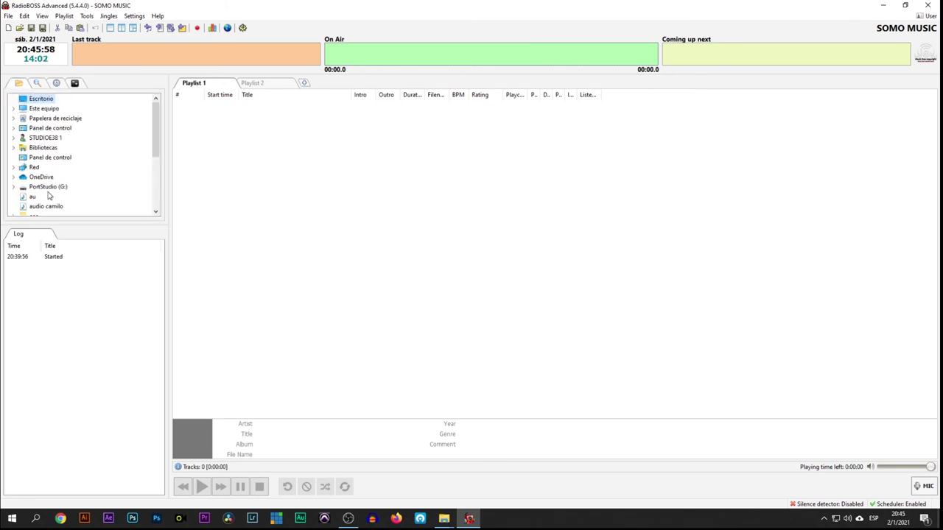
click(14, 108)
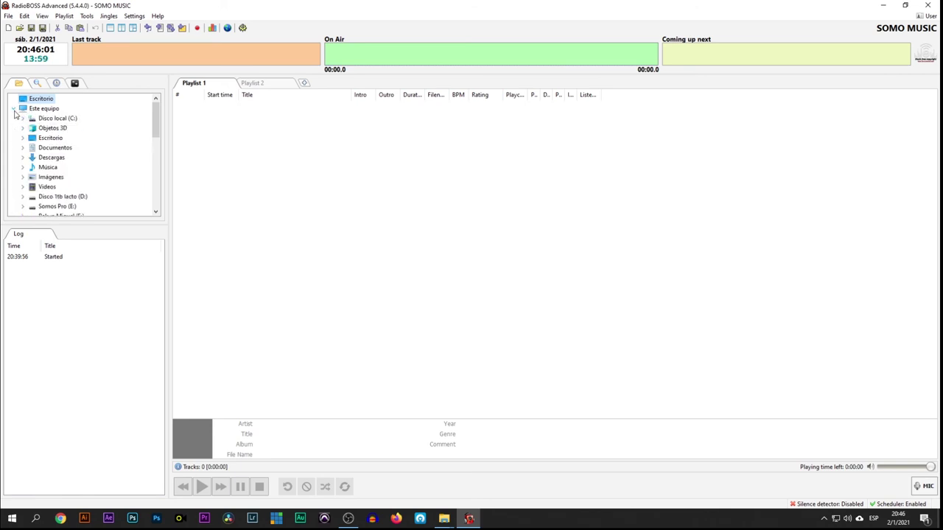
click(35, 159)
click(24, 158)
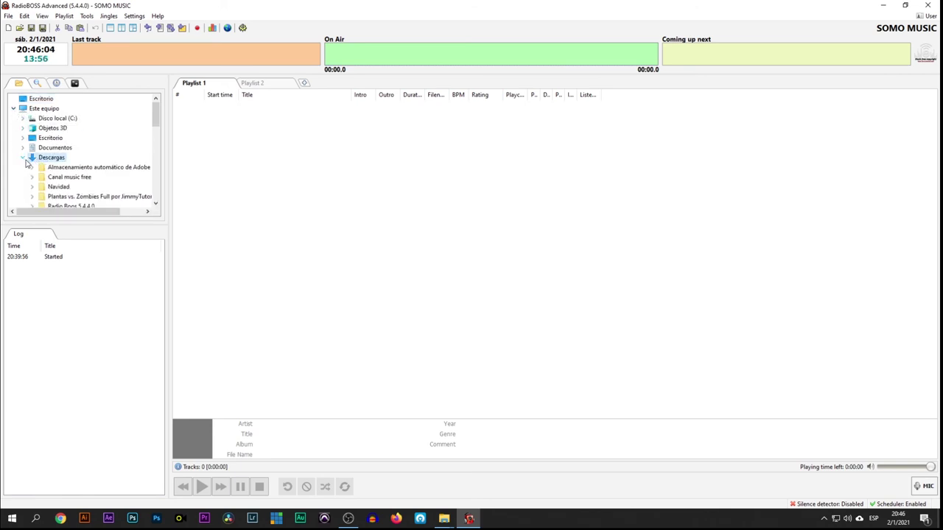
scroll(115, 184, down, 1)
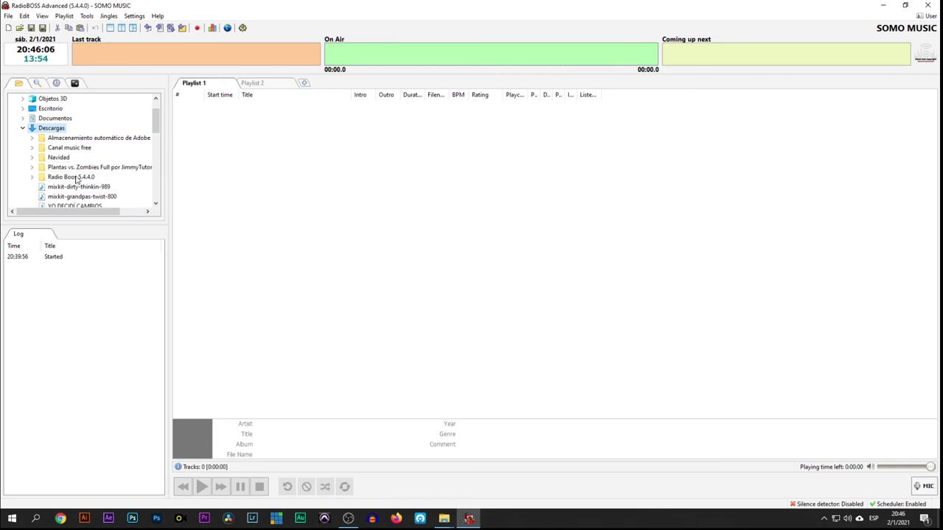
click(78, 150)
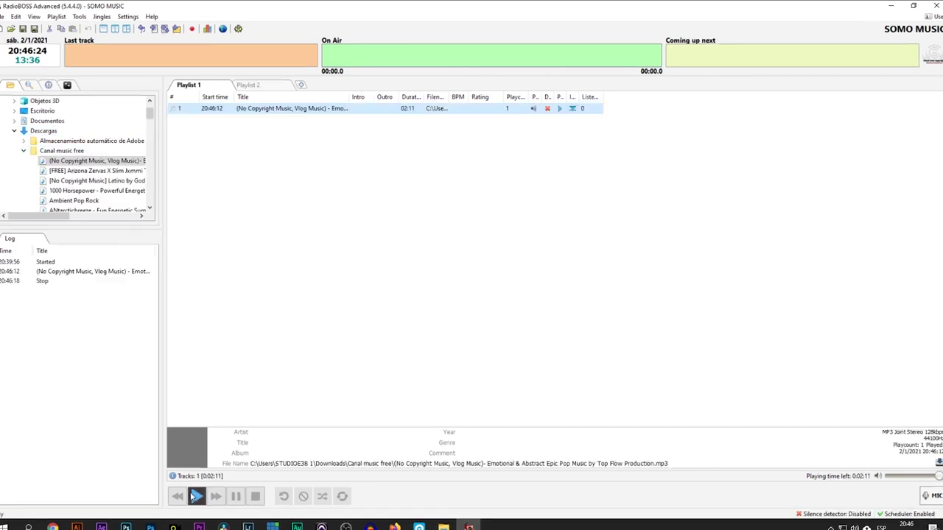
Play the track in Playlist 1 briefly and stop it.
click(200, 487)
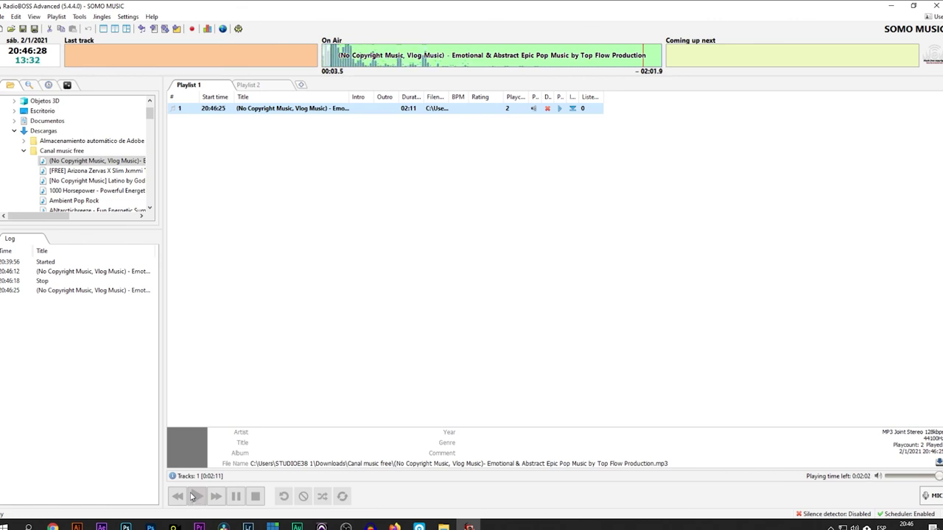
click(255, 498)
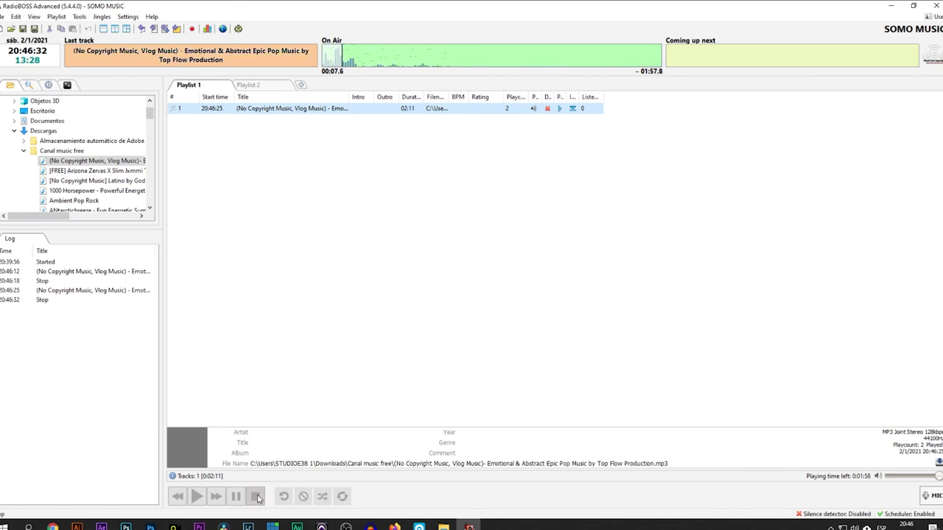